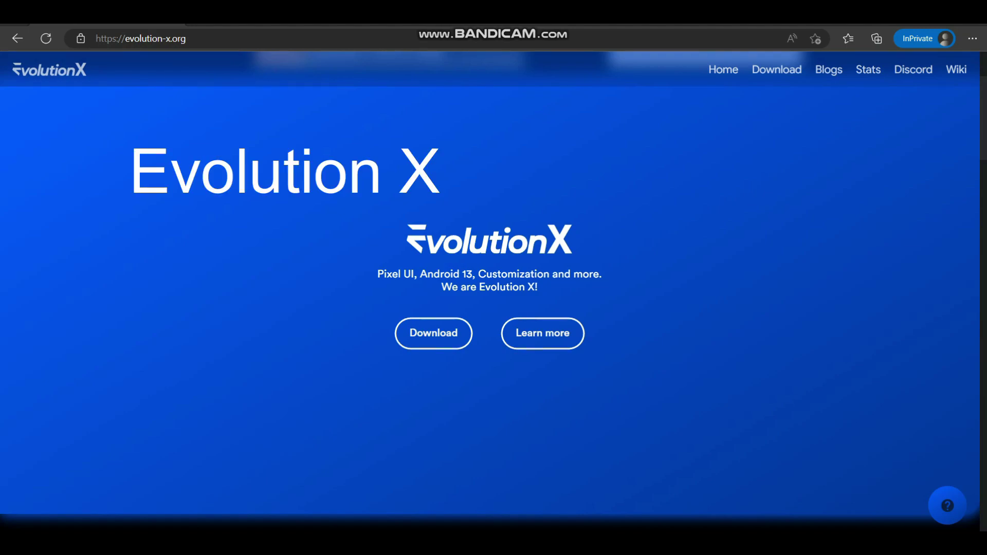
Browse the evolution-x.org homepage down to the footer and back, then return to YouTube
{"action": "scroll", "coordinate": [494, 303], "scroll_direction": "down", "scroll_amount": 5}
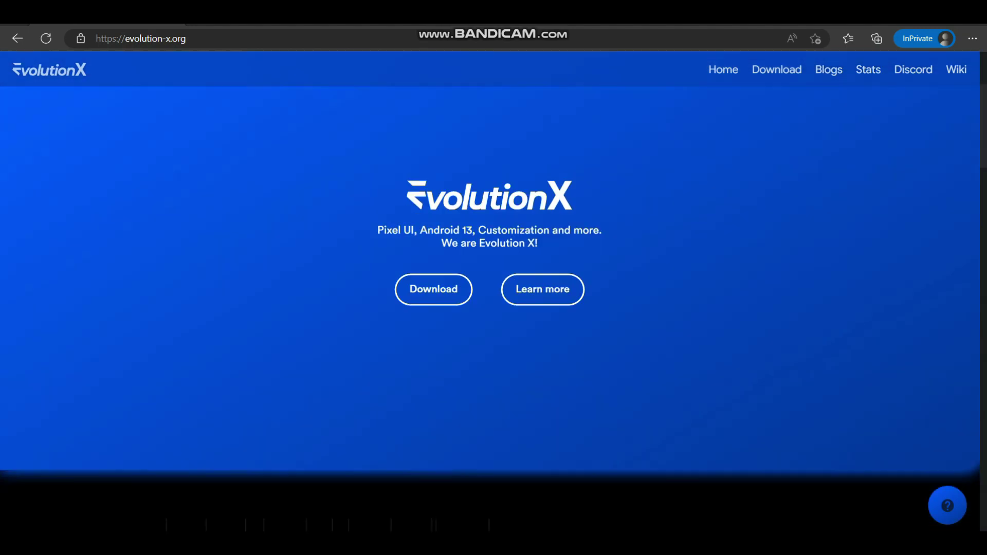
{"action": "scroll", "coordinate": [494, 303], "scroll_direction": "down", "scroll_amount": 6}
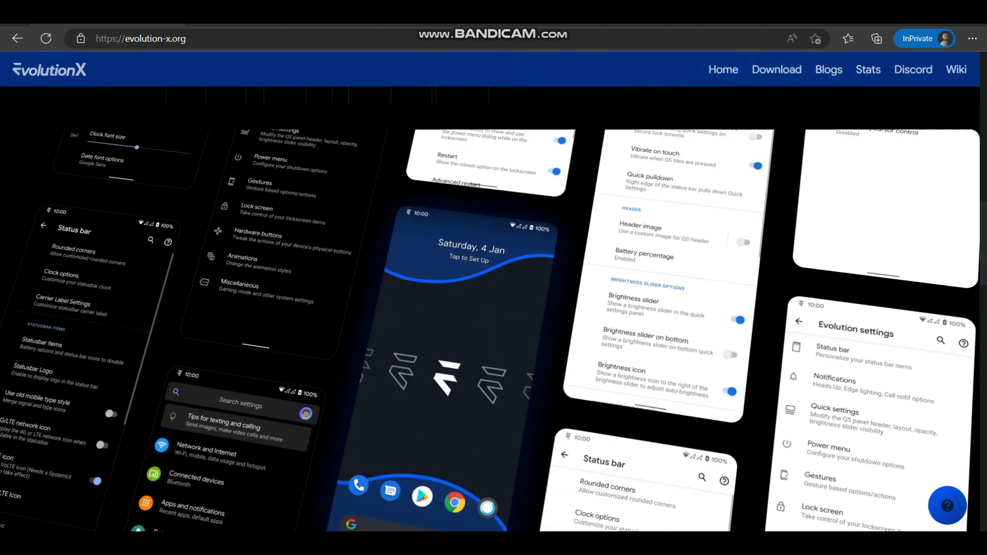
{"action": "scroll", "coordinate": [493, 303], "scroll_direction": "down", "scroll_amount": 14}
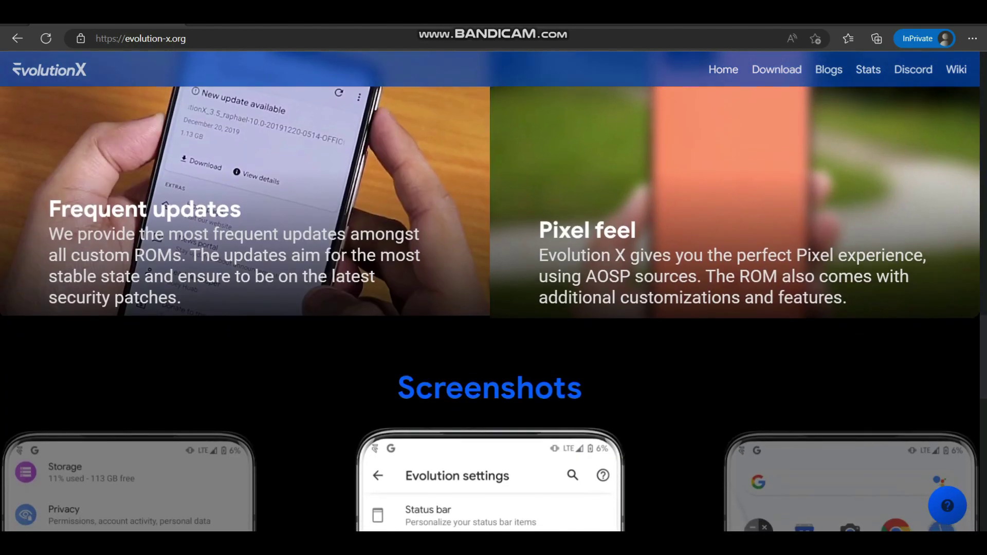
{"action": "scroll", "coordinate": [493, 303], "scroll_direction": "down", "scroll_amount": 12}
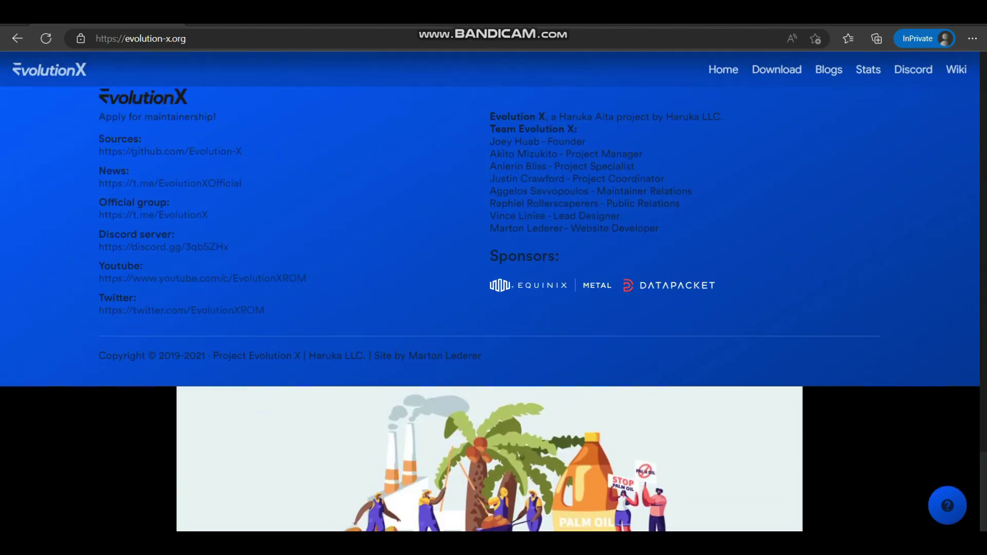
{"action": "scroll", "coordinate": [494, 304], "scroll_direction": "up", "scroll_amount": 10}
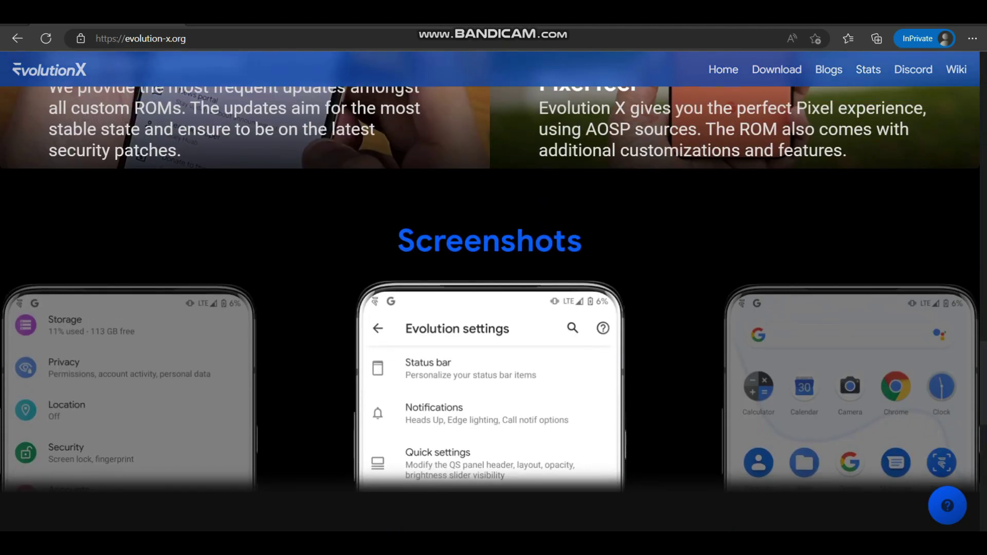
{"action": "scroll", "coordinate": [493, 303], "scroll_direction": "up", "scroll_amount": 8}
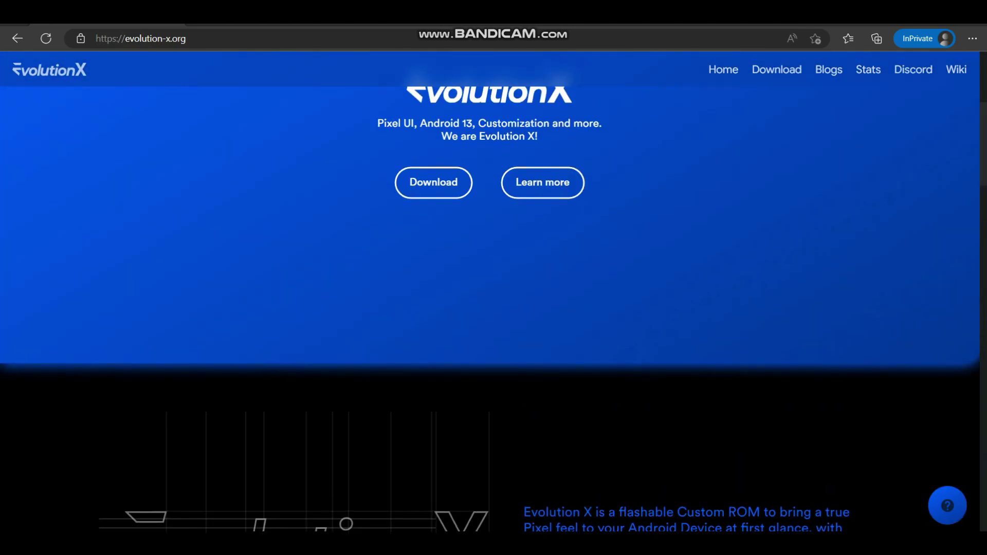
{"action": "scroll", "coordinate": [493, 303], "scroll_direction": "up", "scroll_amount": 4}
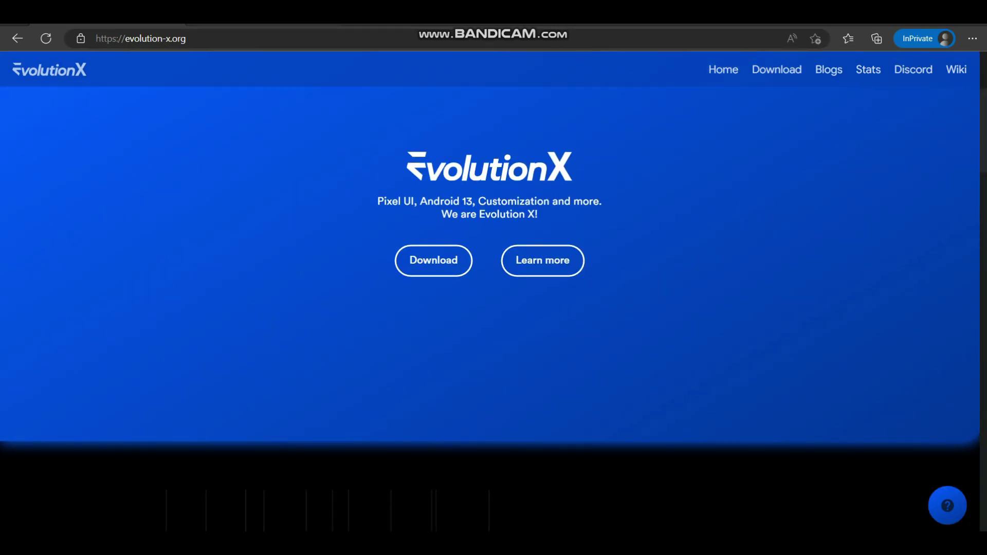
{"action": "key", "text": "alt+Left"}
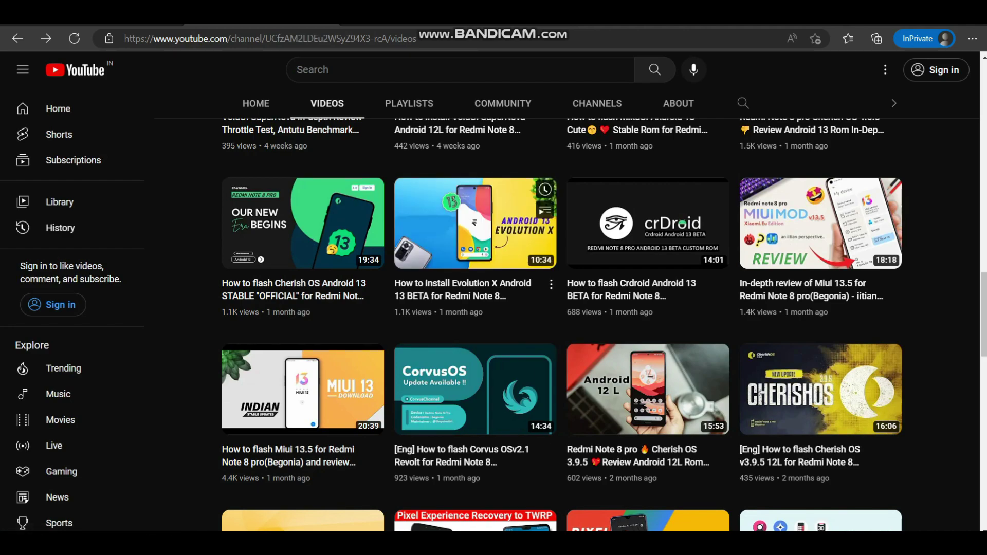
Circle the Evolution X Android 13 BETA video in red and draw a line out from it
{"action": "scroll", "coordinate": [560, 324], "scroll_direction": "up", "scroll_amount": 1}
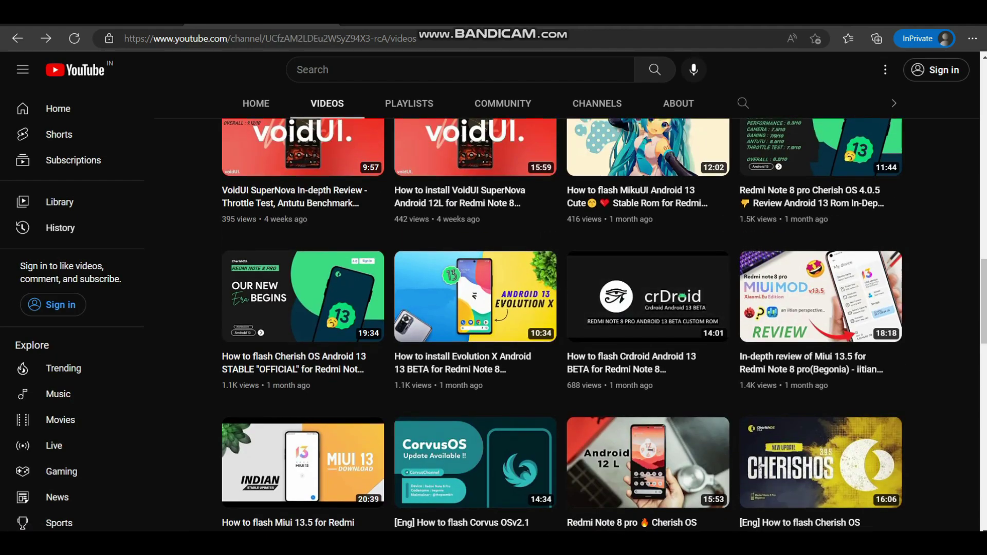
{"action": "scroll", "coordinate": [561, 324], "scroll_direction": "down", "scroll_amount": 2}
{"action": "scroll", "coordinate": [560, 324], "scroll_direction": "up", "scroll_amount": 2}
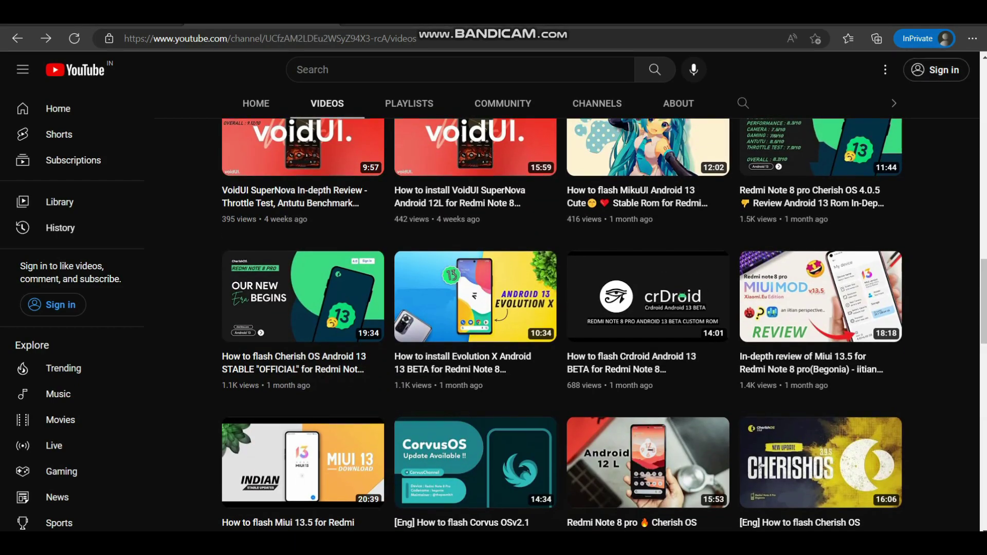
{"action": "key", "text": "ctrl+alt+g"}
{"action": "mouse_move", "coordinate": [543, 208]}
{"action": "left_mouse_down"}
{"action": "mouse_move", "coordinate": [440, 214]}
{"action": "mouse_move", "coordinate": [556, 429]}
{"action": "mouse_move", "coordinate": [533, 208]}
{"action": "left_mouse_up"}
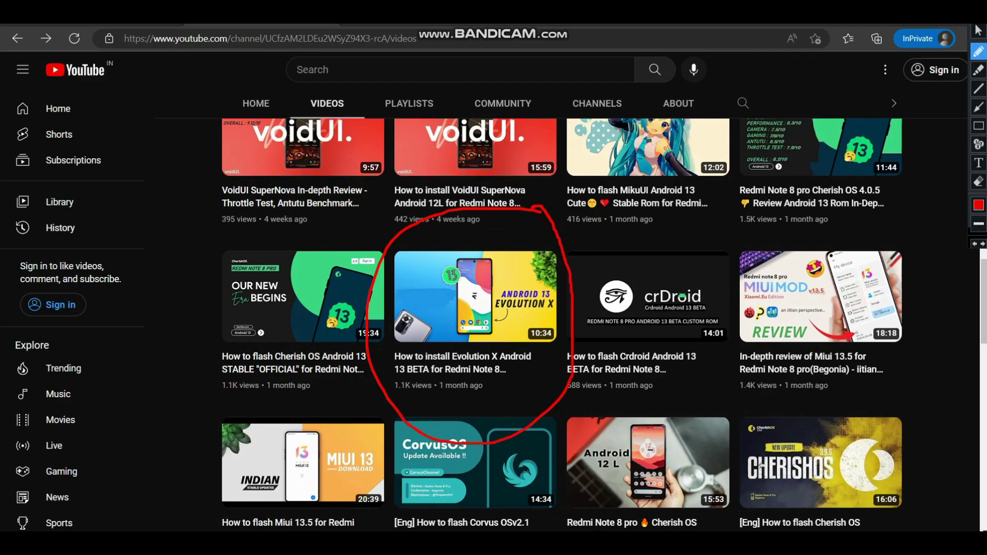
{"action": "left_click_drag", "start_coordinate": [505, 390], "coordinate": [628, 336]}
Scroll to the older videos and circle the Evolution X Android 12 video in red
{"action": "scroll", "coordinate": [557, 324], "scroll_direction": "down", "scroll_amount": 14}
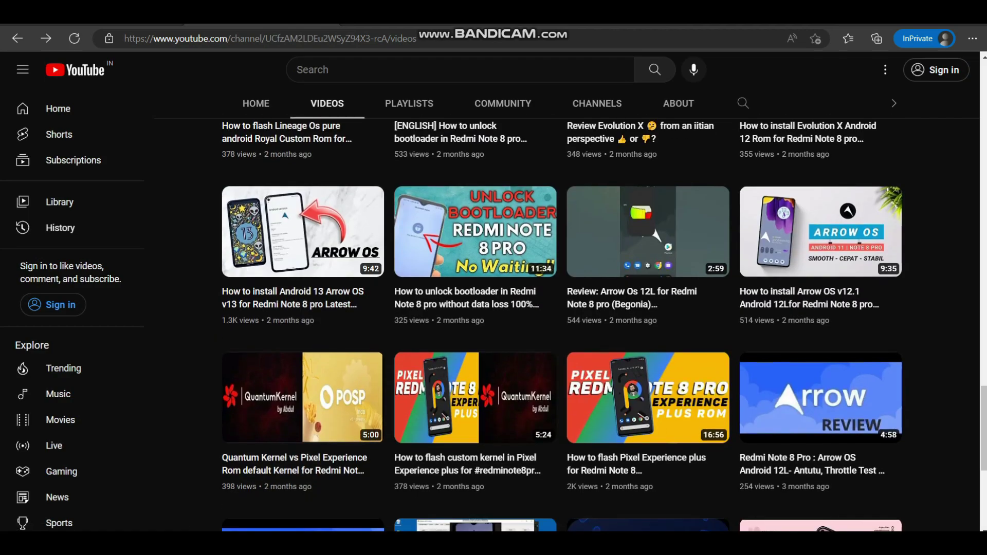
{"action": "scroll", "coordinate": [561, 328], "scroll_direction": "down", "scroll_amount": 4}
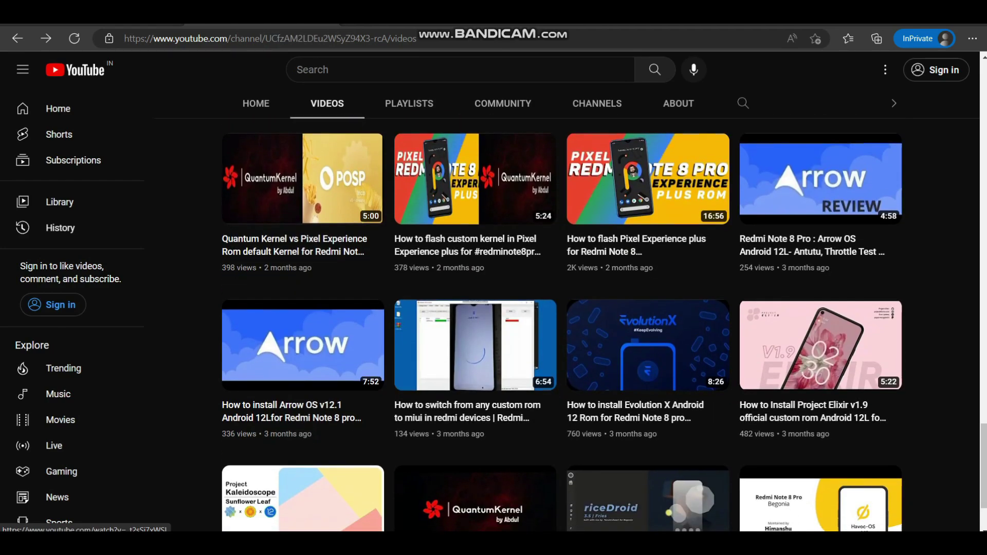
{"action": "scroll", "coordinate": [562, 327], "scroll_direction": "down", "scroll_amount": 2}
{"action": "key", "text": "ctrl+shift+d"}
{"action": "mouse_move", "coordinate": [576, 183]}
{"action": "left_mouse_down"}
{"action": "mouse_move", "coordinate": [746, 179]}
{"action": "mouse_move", "coordinate": [772, 257]}
{"action": "mouse_move", "coordinate": [712, 156]}
{"action": "left_mouse_up"}
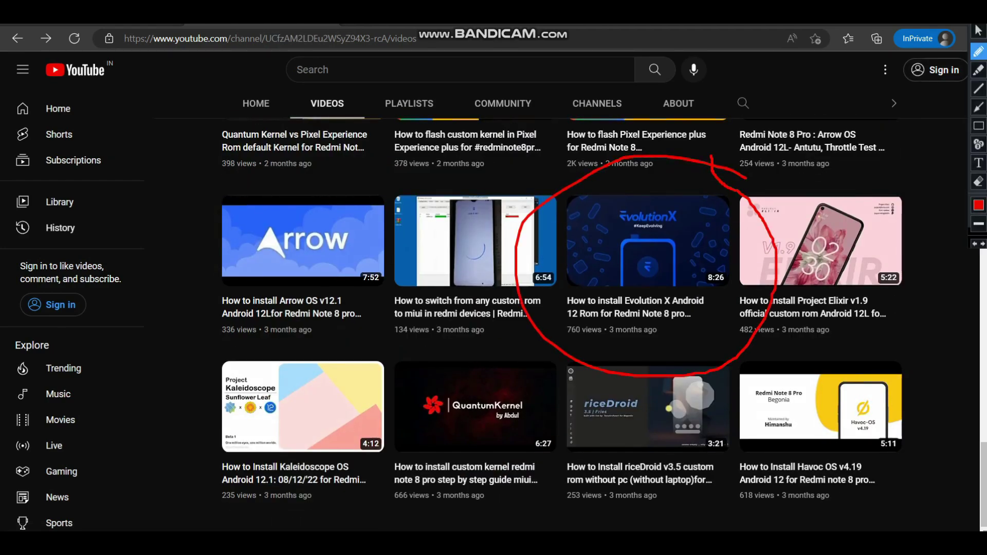
Add red hooked, looped and line strokes beside it, and box a mark over the kernel title
{"action": "left_click_drag", "start_coordinate": [642, 334], "coordinate": [649, 384]}
{"action": "mouse_move", "coordinate": [677, 327]}
{"action": "left_mouse_down"}
{"action": "mouse_move", "coordinate": [692, 403]}
{"action": "mouse_move", "coordinate": [681, 380]}
{"action": "left_mouse_up"}
{"action": "left_click_drag", "start_coordinate": [719, 328], "coordinate": [718, 355]}
{"action": "mouse_move", "coordinate": [720, 328]}
{"action": "left_mouse_down"}
{"action": "mouse_move", "coordinate": [739, 382]}
{"action": "mouse_move", "coordinate": [785, 382]}
{"action": "left_mouse_up"}
{"action": "mouse_move", "coordinate": [644, 427]}
{"action": "left_mouse_down"}
{"action": "mouse_move", "coordinate": [854, 386]}
{"action": "mouse_move", "coordinate": [629, 329]}
{"action": "mouse_move", "coordinate": [674, 425]}
{"action": "left_mouse_up"}
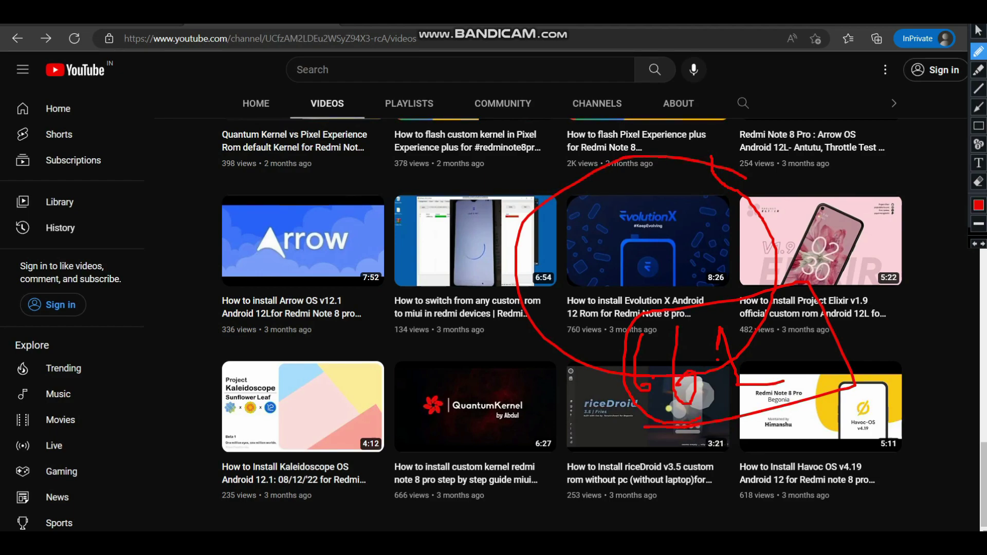
{"action": "mouse_move", "coordinate": [396, 134]}
{"action": "left_mouse_down"}
{"action": "mouse_move", "coordinate": [420, 163]}
{"action": "mouse_move", "coordinate": [465, 145]}
{"action": "mouse_move", "coordinate": [461, 172]}
{"action": "left_mouse_up"}
{"action": "mouse_move", "coordinate": [424, 208]}
{"action": "left_mouse_down"}
{"action": "mouse_move", "coordinate": [478, 95]}
{"action": "mouse_move", "coordinate": [427, 194]}
{"action": "mouse_move", "coordinate": [458, 193]}
{"action": "left_mouse_up"}
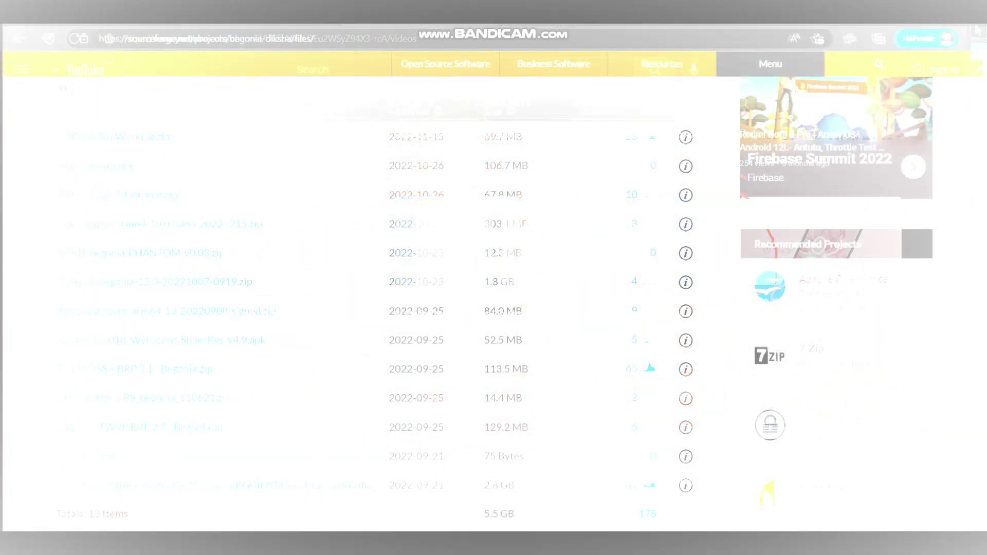
Circle FW R-OSS + BRP 3.1 - Begonia.zip in red and underline its 65 weekly downloads
{"action": "scroll", "coordinate": [493, 308], "scroll_direction": "down", "scroll_amount": 3}
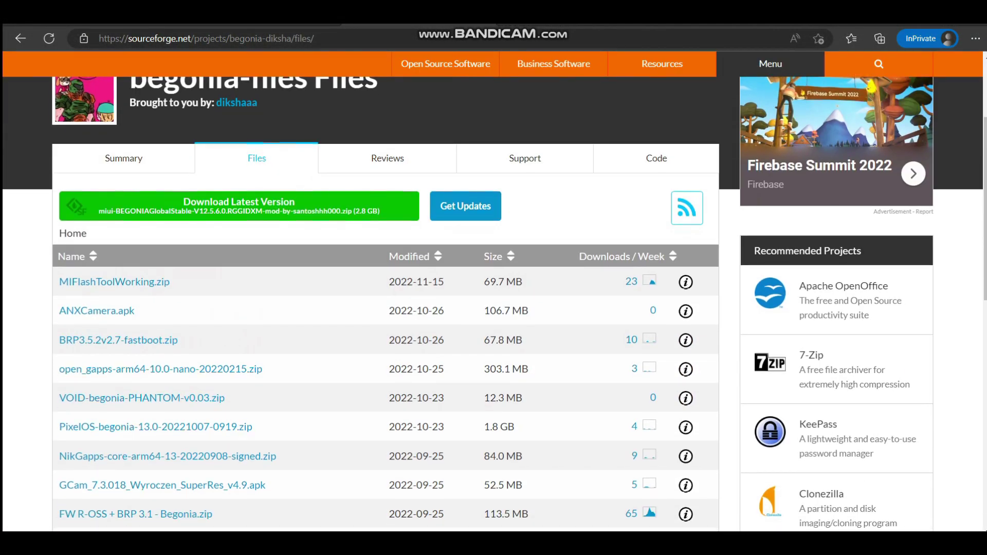
{"action": "scroll", "coordinate": [494, 304], "scroll_direction": "down", "scroll_amount": 3}
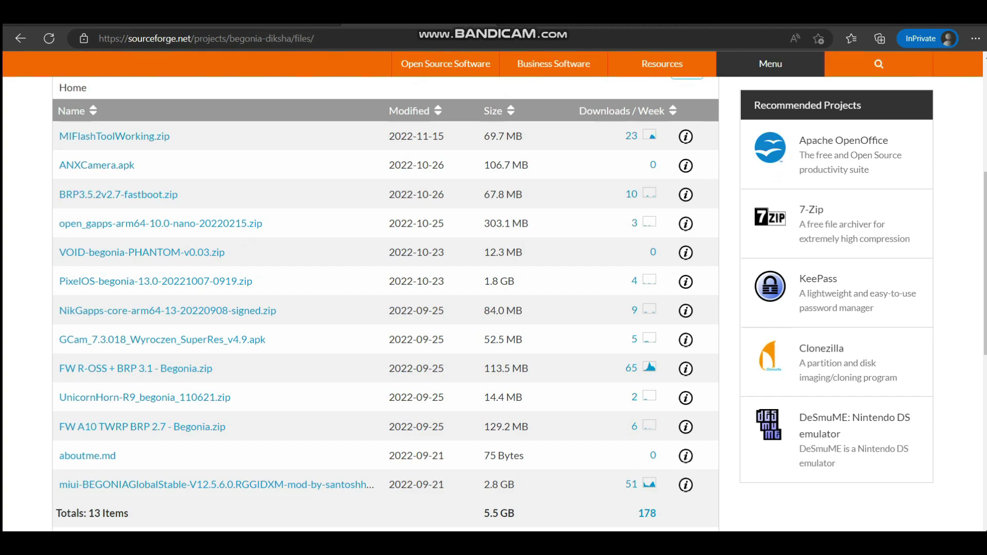
{"action": "key", "text": "ctrl+alt+g"}
{"action": "mouse_move", "coordinate": [222, 357]}
{"action": "left_mouse_down"}
{"action": "mouse_move", "coordinate": [146, 342]}
{"action": "mouse_move", "coordinate": [32, 378]}
{"action": "mouse_move", "coordinate": [145, 399]}
{"action": "mouse_move", "coordinate": [227, 367]}
{"action": "mouse_move", "coordinate": [223, 359]}
{"action": "left_mouse_up"}
{"action": "left_click_drag", "start_coordinate": [617, 378], "coordinate": [673, 375]}
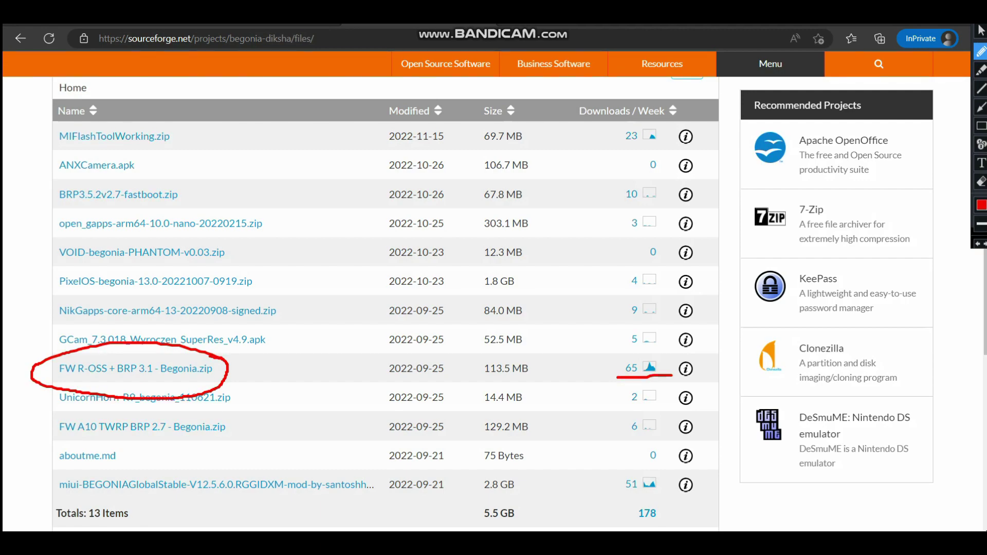
{"action": "left_click_drag", "start_coordinate": [217, 368], "coordinate": [295, 351]}
Underline the file name, circle the page address, then erase all red marks
{"action": "left_click_drag", "start_coordinate": [60, 380], "coordinate": [222, 382]}
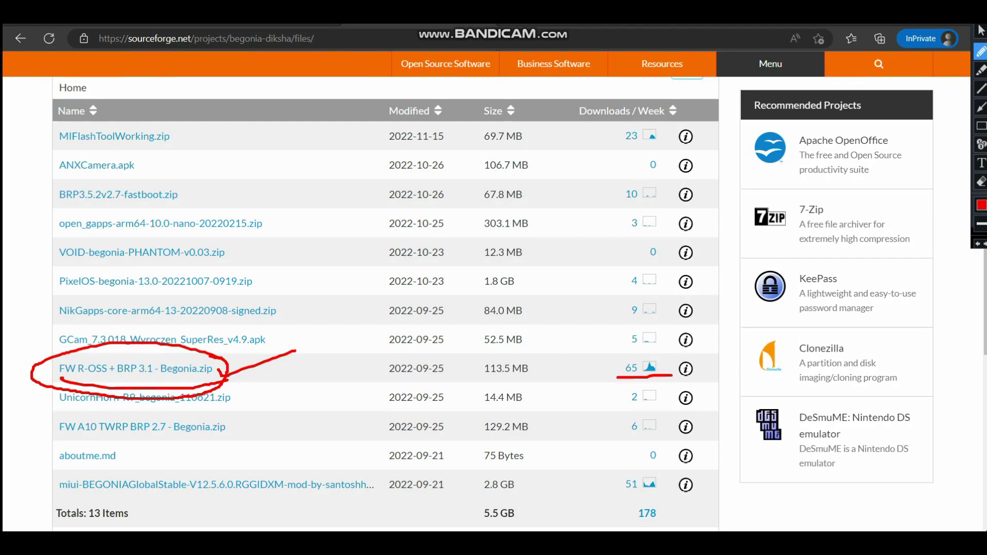
{"action": "mouse_move", "coordinate": [327, 41]}
{"action": "left_mouse_down"}
{"action": "mouse_move", "coordinate": [111, 26]}
{"action": "mouse_move", "coordinate": [303, 44]}
{"action": "mouse_move", "coordinate": [326, 34]}
{"action": "left_mouse_up"}
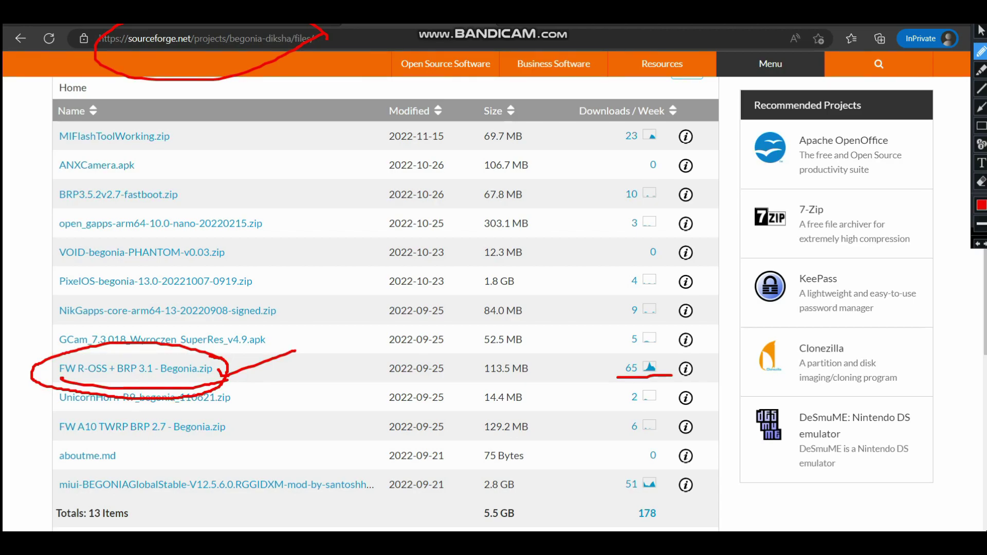
{"action": "key", "text": "Escape"}
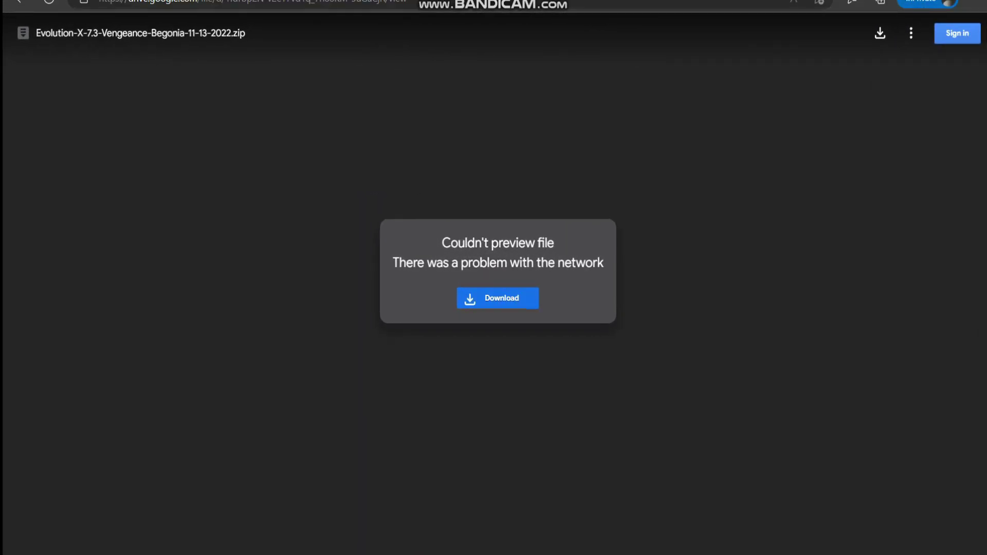
Mark the Evolution-X-7.3-Vengeance-Begonia-11-13-2022.zip name, download icon and Download offer in red
{"action": "key", "text": "ctrl+shift+d"}
{"action": "mouse_move", "coordinate": [76, 2]}
{"action": "left_mouse_down"}
{"action": "mouse_move", "coordinate": [77, 44]}
{"action": "mouse_move", "coordinate": [446, 6]}
{"action": "left_mouse_up"}
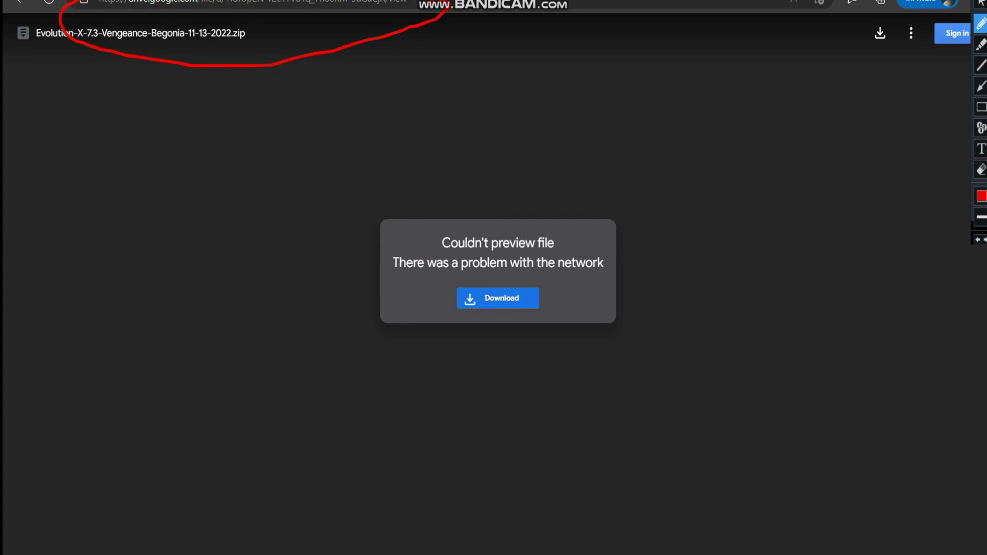
{"action": "mouse_move", "coordinate": [272, 22]}
{"action": "left_mouse_down"}
{"action": "mouse_move", "coordinate": [31, 72]}
{"action": "mouse_move", "coordinate": [242, 61]}
{"action": "mouse_move", "coordinate": [260, 20]}
{"action": "left_mouse_up"}
{"action": "left_click_drag", "start_coordinate": [36, 48], "coordinate": [239, 49]}
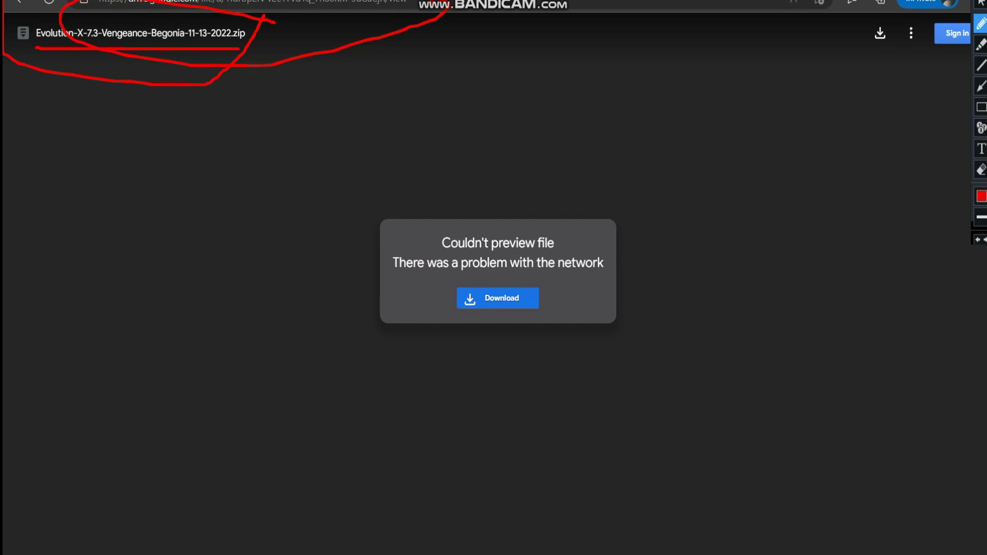
{"action": "mouse_move", "coordinate": [888, 13]}
{"action": "left_mouse_down"}
{"action": "mouse_move", "coordinate": [851, 59]}
{"action": "mouse_move", "coordinate": [898, 19]}
{"action": "left_mouse_up"}
{"action": "mouse_move", "coordinate": [545, 270]}
{"action": "left_mouse_down"}
{"action": "mouse_move", "coordinate": [443, 266]}
{"action": "mouse_move", "coordinate": [546, 245]}
{"action": "mouse_move", "coordinate": [511, 257]}
{"action": "left_mouse_up"}
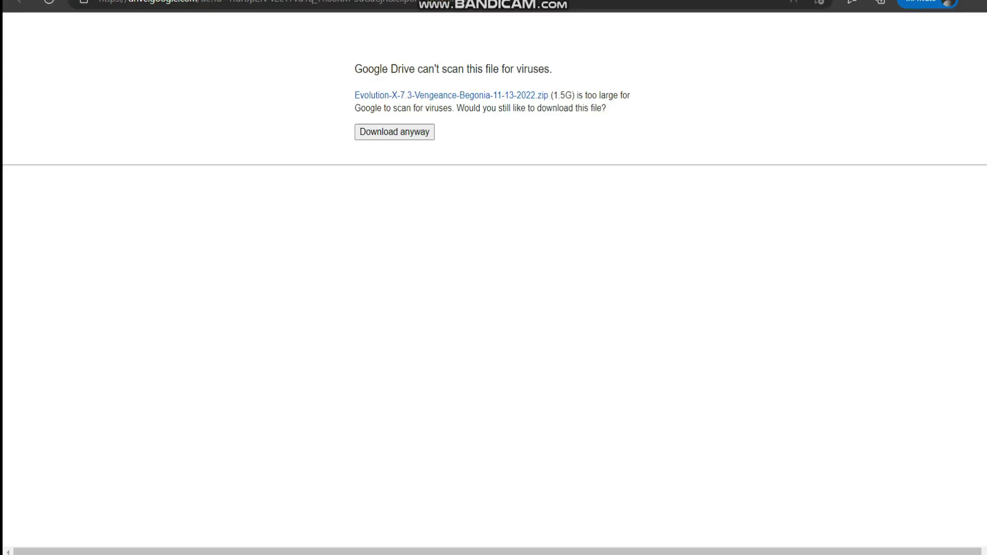
Circle the virus-scan warning, underline the 1.5G size and mark Download anyway in red
{"action": "mouse_move", "coordinate": [571, 61]}
{"action": "left_mouse_down"}
{"action": "mouse_move", "coordinate": [287, 180]}
{"action": "mouse_move", "coordinate": [592, 64]}
{"action": "mouse_move", "coordinate": [483, 51]}
{"action": "left_mouse_up"}
{"action": "left_click_drag", "start_coordinate": [554, 100], "coordinate": [589, 105]}
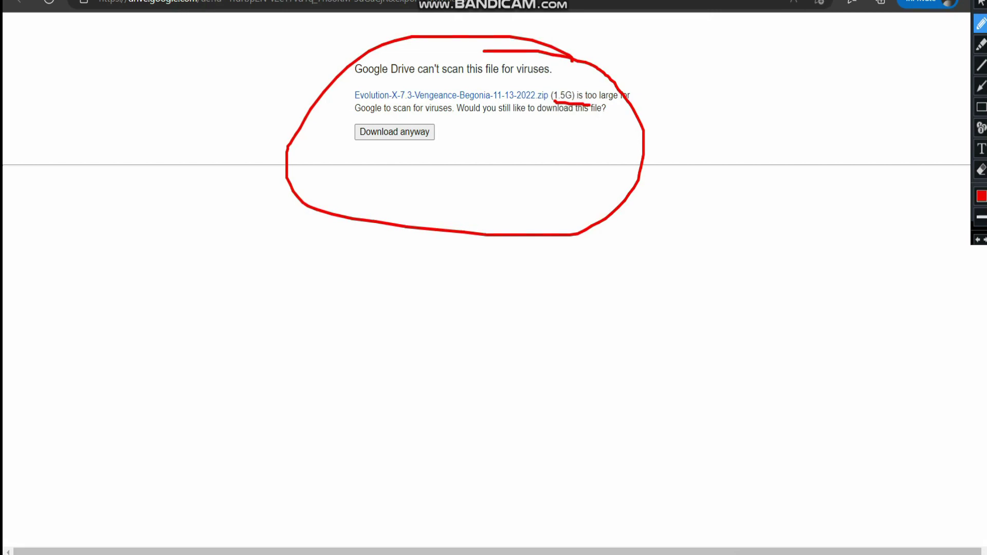
{"action": "mouse_move", "coordinate": [451, 102]}
{"action": "left_mouse_down"}
{"action": "mouse_move", "coordinate": [469, 126]}
{"action": "mouse_move", "coordinate": [441, 152]}
{"action": "mouse_move", "coordinate": [558, 68]}
{"action": "left_mouse_up"}
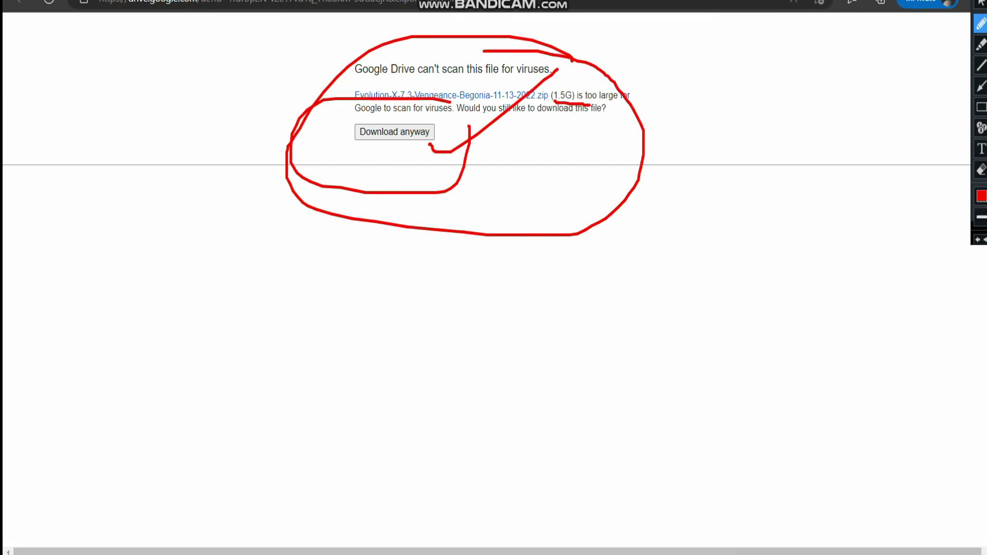
{"action": "left_click_drag", "start_coordinate": [441, 98], "coordinate": [469, 135]}
Clear old marks, circle THEMED_TWRP_YELLOW.zip and the title, and underline its 109 weekly downloads
{"action": "key", "text": "Escape"}
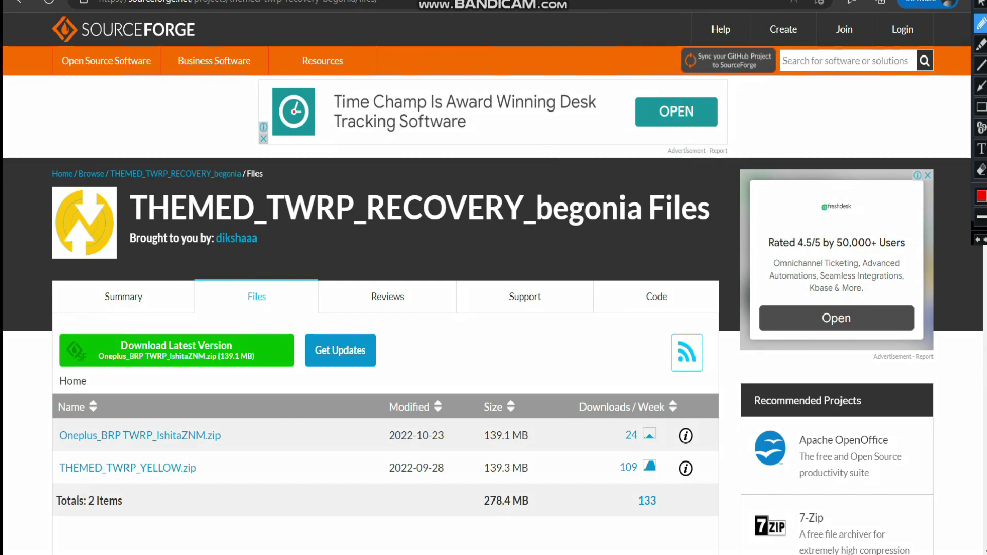
{"action": "mouse_move", "coordinate": [213, 455]}
{"action": "left_mouse_down"}
{"action": "mouse_move", "coordinate": [102, 451]}
{"action": "mouse_move", "coordinate": [199, 497]}
{"action": "mouse_move", "coordinate": [208, 456]}
{"action": "left_mouse_up"}
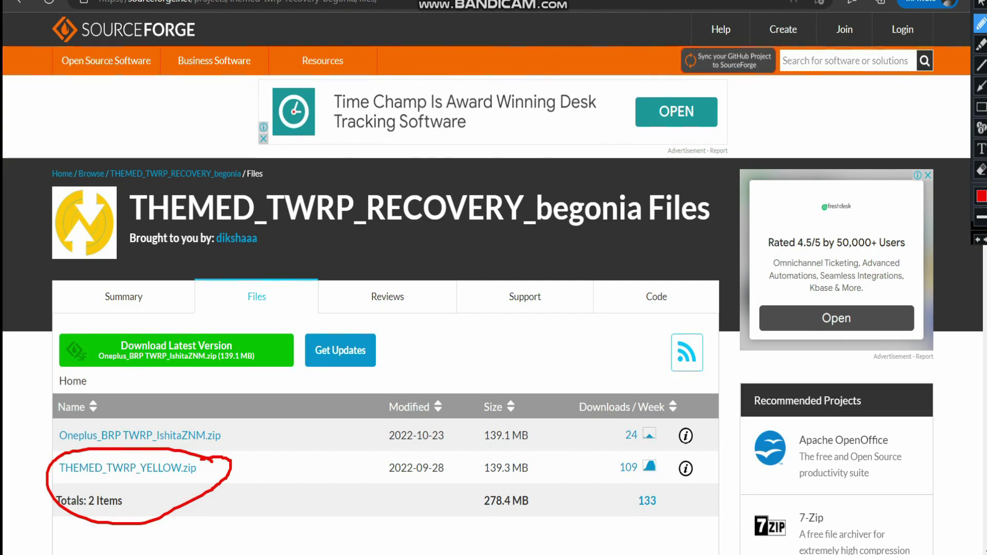
{"action": "left_click_drag", "start_coordinate": [216, 463], "coordinate": [293, 446]}
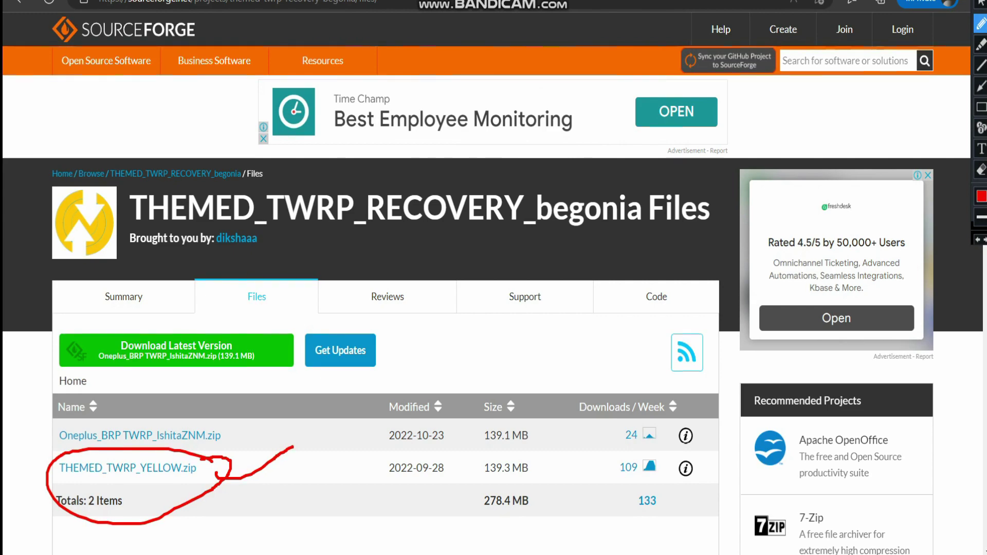
{"action": "mouse_move", "coordinate": [140, 224]}
{"action": "left_mouse_down"}
{"action": "mouse_move", "coordinate": [603, 237]}
{"action": "mouse_move", "coordinate": [715, 212]}
{"action": "mouse_move", "coordinate": [135, 197]}
{"action": "mouse_move", "coordinate": [133, 225]}
{"action": "left_mouse_up"}
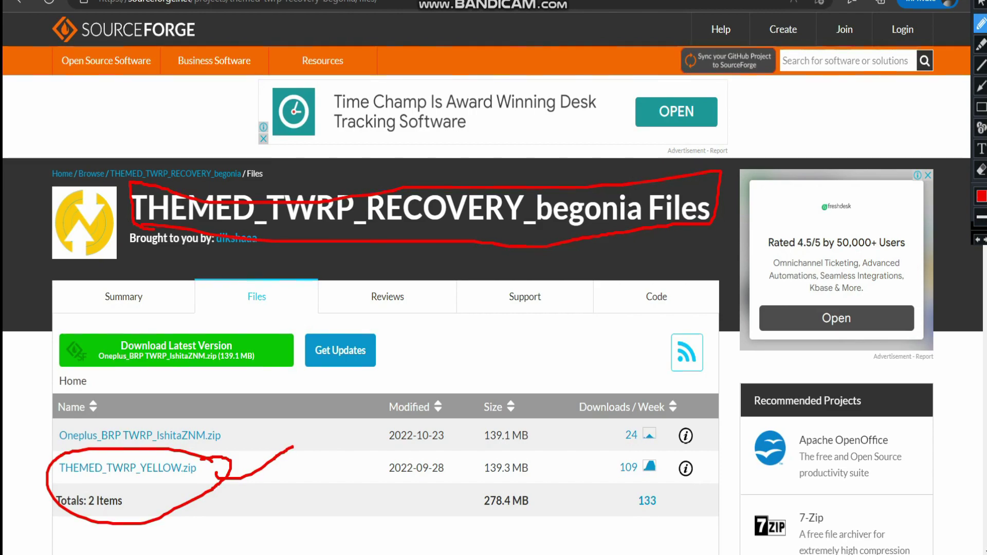
{"action": "left_click_drag", "start_coordinate": [57, 478], "coordinate": [291, 476]}
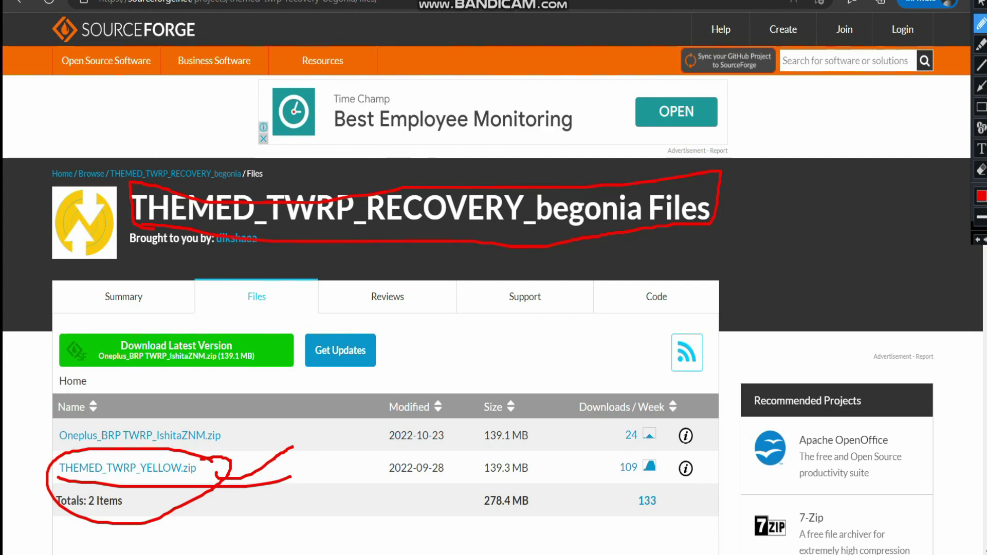
{"action": "left_click_drag", "start_coordinate": [600, 474], "coordinate": [698, 469]}
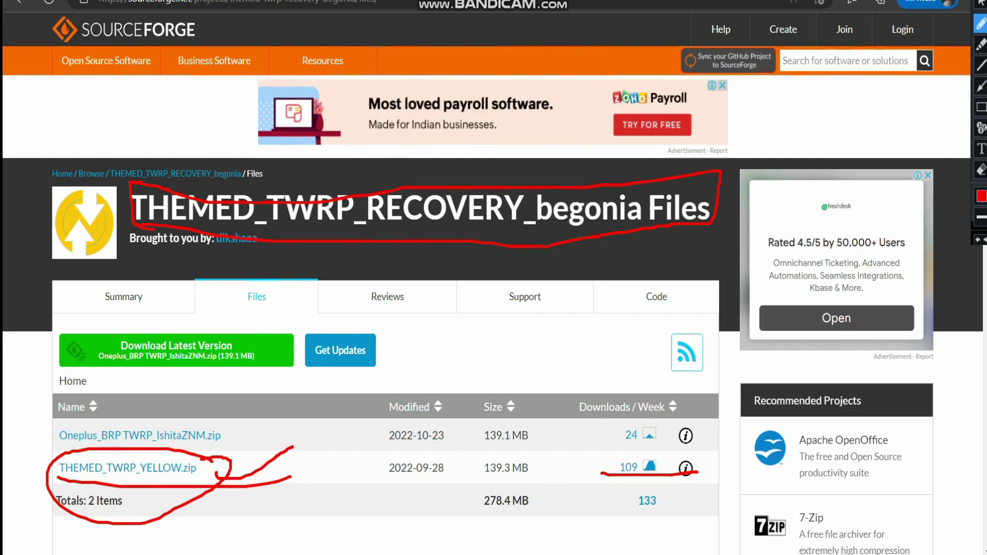